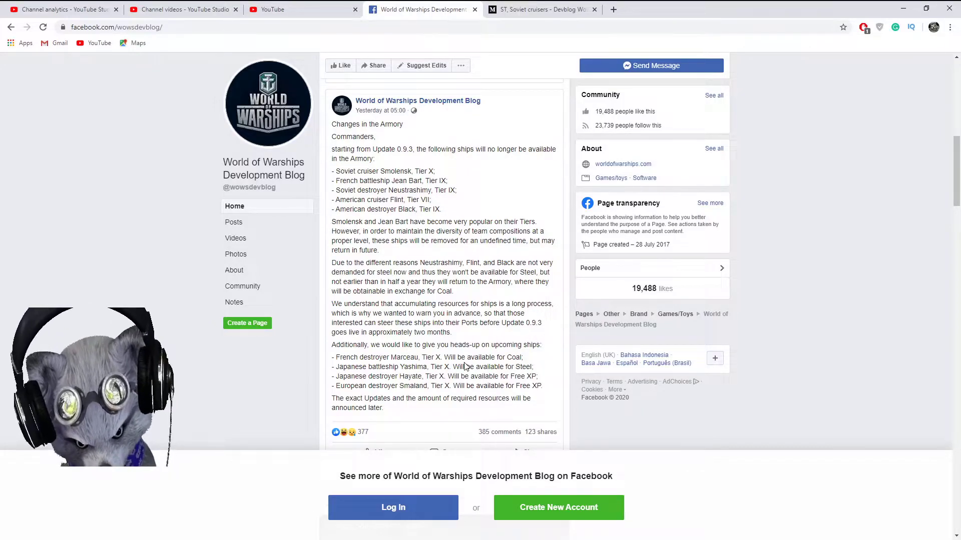
pyautogui.scroll(-1, 464, 365)
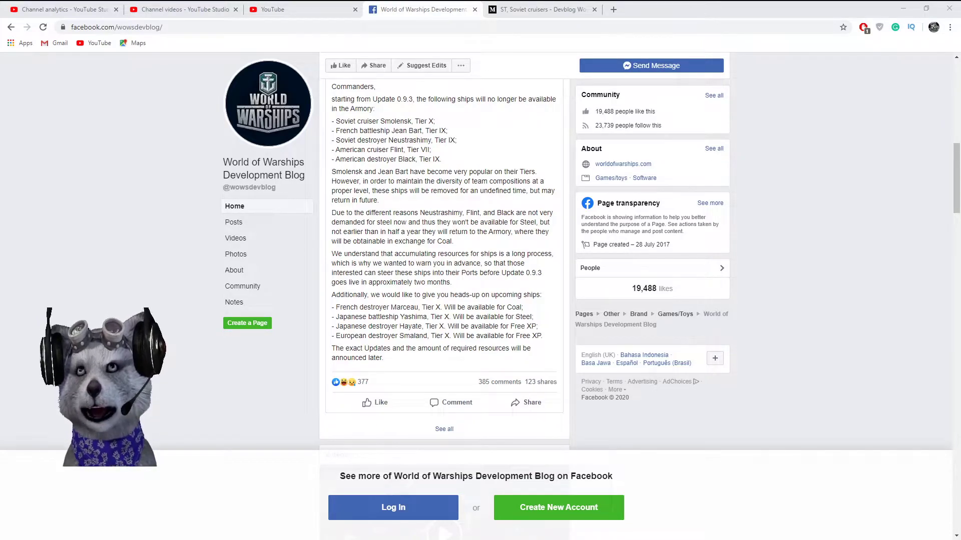
# - Switch to the 'ST, Soviet cruisers – Devblog Wows' tab and refocus the browser window
pyautogui.click(550, 9)
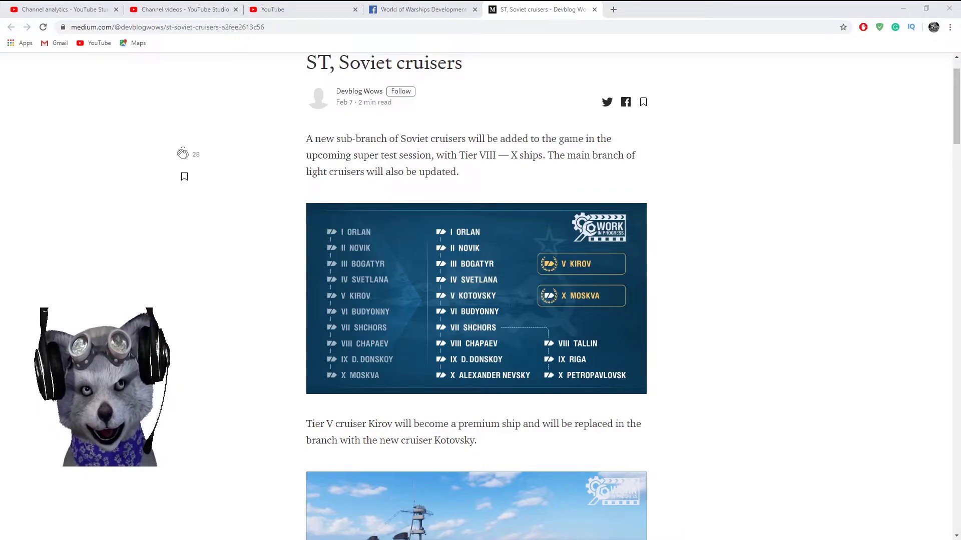
pyautogui.click(435, 187)
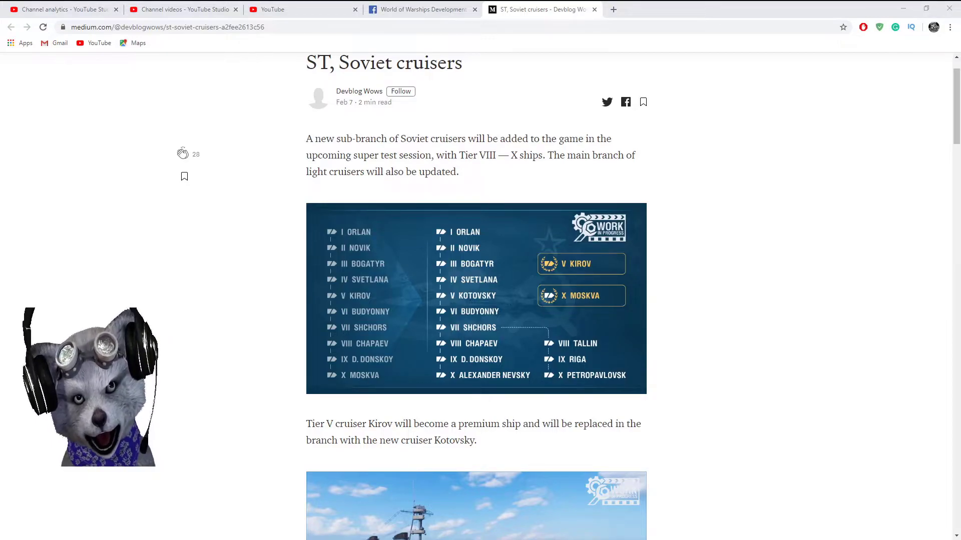
pyautogui.hotkey('alt', 'Tab')
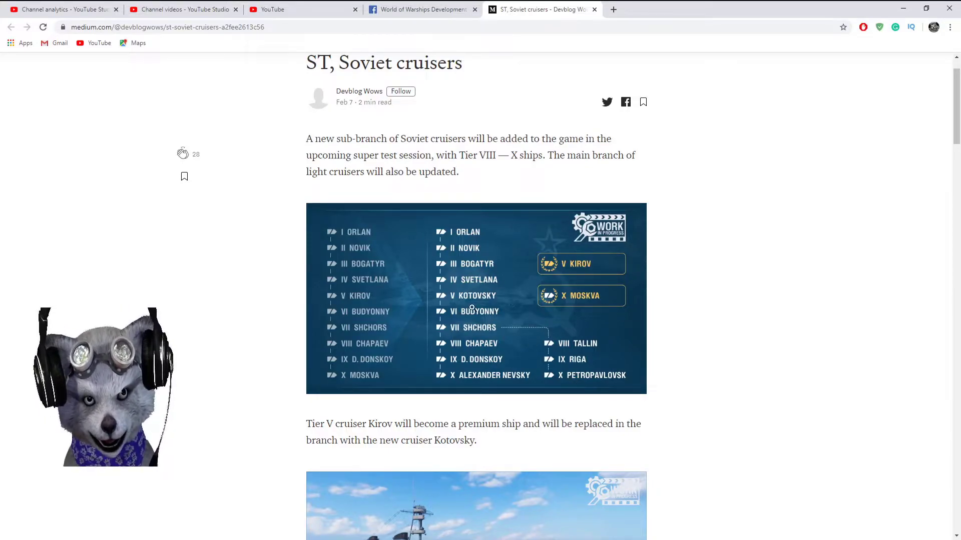
pyautogui.scroll(-1, 484, 353)
pyautogui.scroll(1, 481, 263)
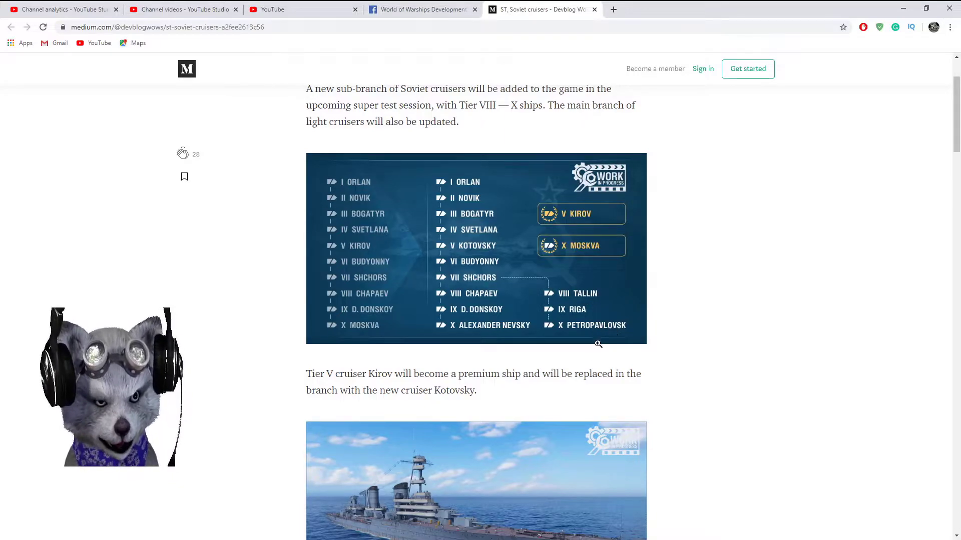
pyautogui.scroll(-1, 572, 366)
pyautogui.scroll(-2, 572, 365)
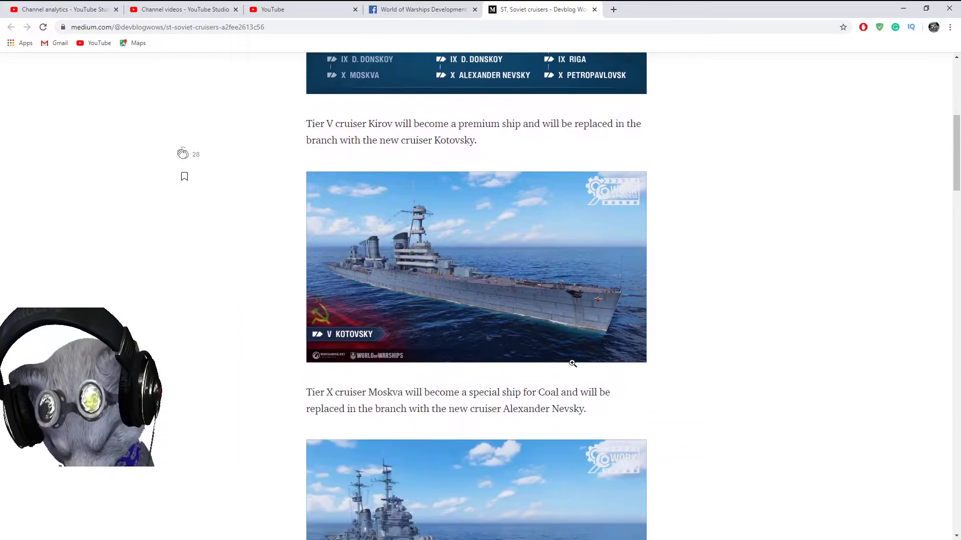
pyautogui.scroll(-1, 572, 363)
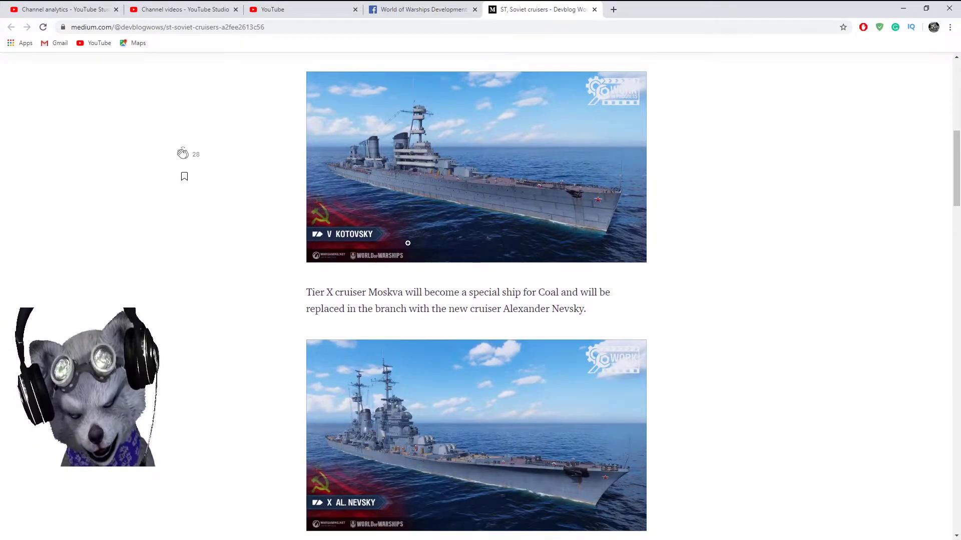
pyautogui.scroll(1, 449, 288)
pyautogui.scroll(-1, 478, 120)
pyautogui.scroll(-1, 611, 251)
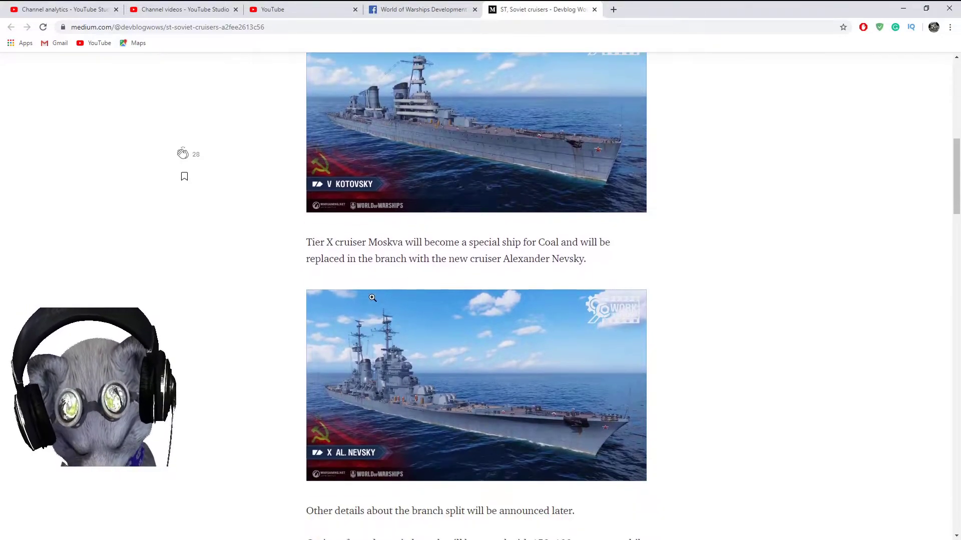
pyautogui.scroll(-1, 495, 323)
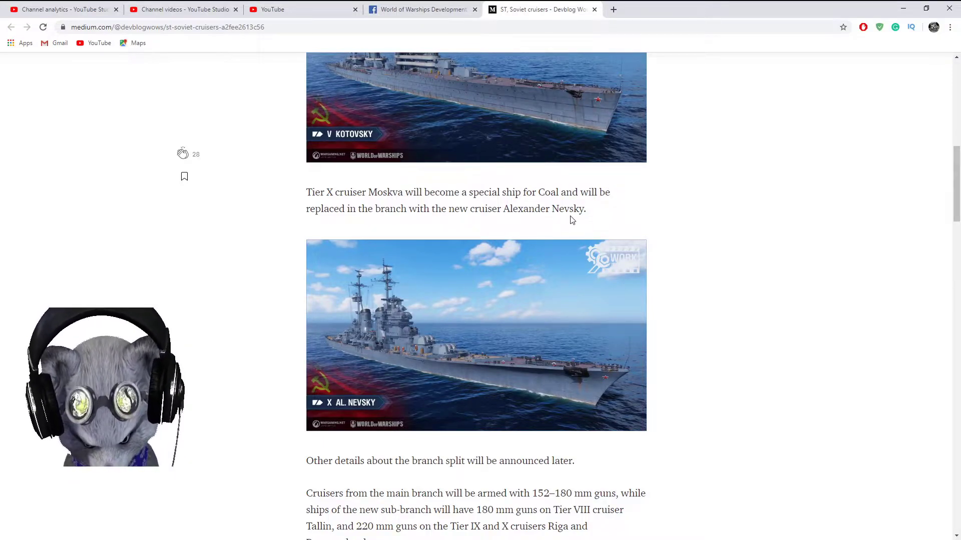
pyautogui.scroll(2, 596, 228)
pyautogui.scroll(4, 596, 227)
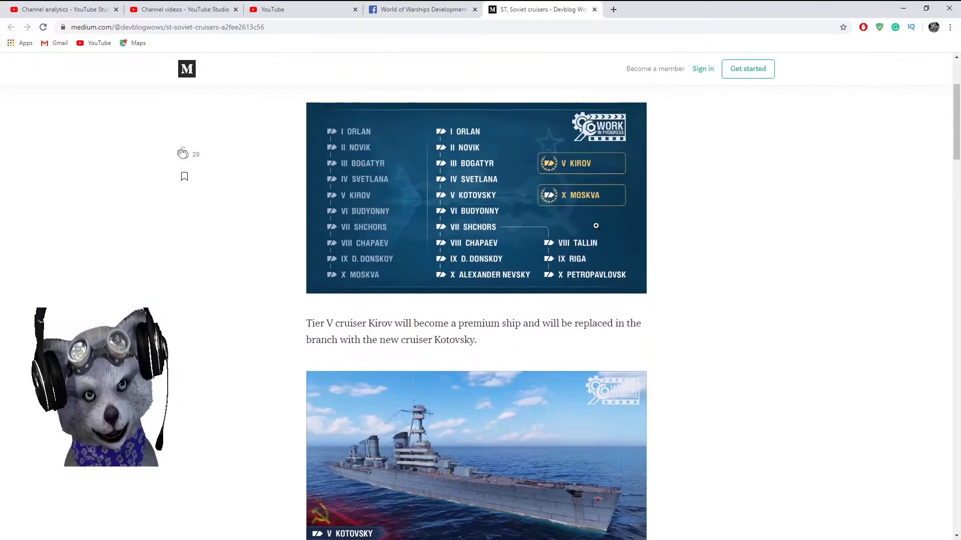
pyautogui.scroll(2, 598, 230)
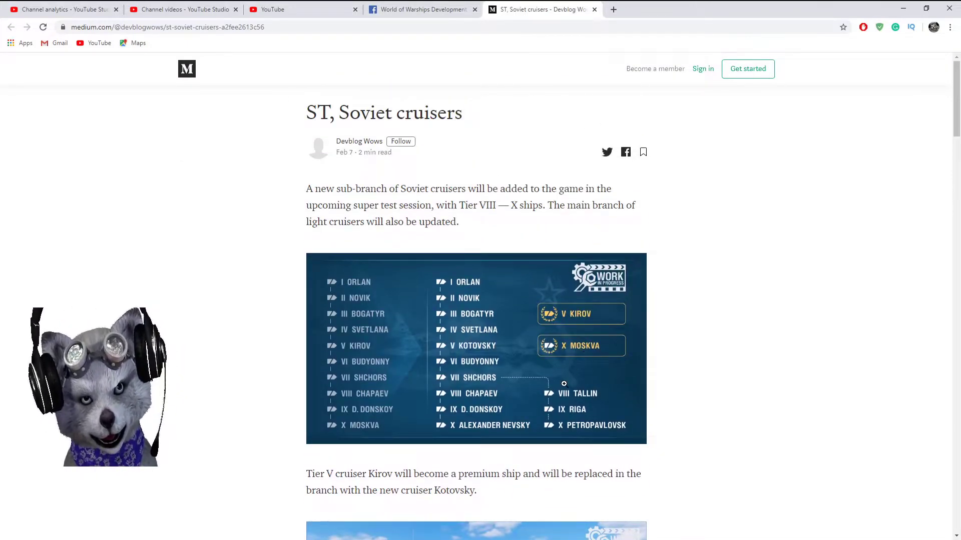
pyautogui.scroll(-2, 592, 359)
pyautogui.scroll(-2, 563, 383)
pyautogui.scroll(-1, 468, 428)
pyautogui.scroll(-1, 475, 428)
pyautogui.scroll(1, 469, 427)
pyautogui.scroll(2, 526, 346)
pyautogui.scroll(1, 588, 257)
pyautogui.scroll(-3, 558, 366)
pyautogui.scroll(-2, 556, 360)
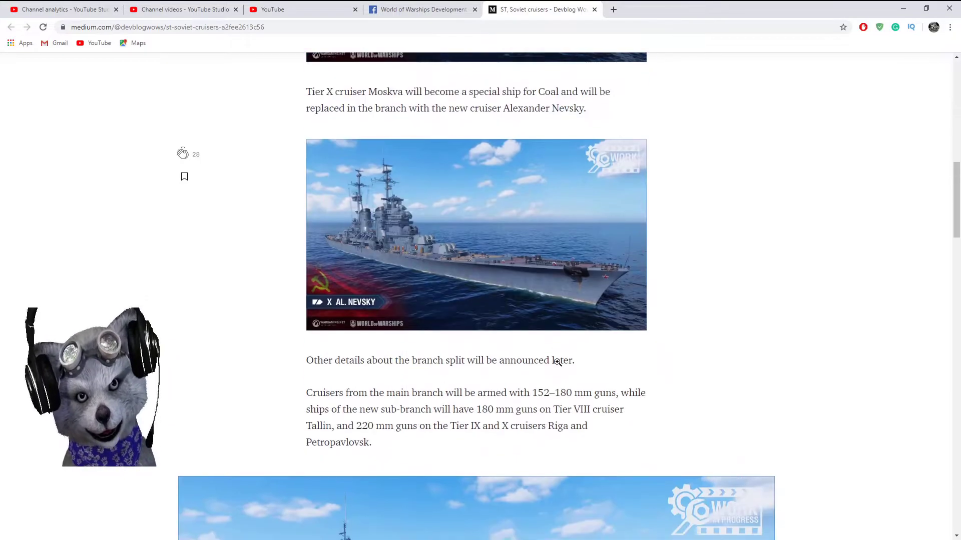
pyautogui.scroll(-1, 476, 325)
pyautogui.scroll(1, 337, 243)
pyautogui.scroll(1, 360, 304)
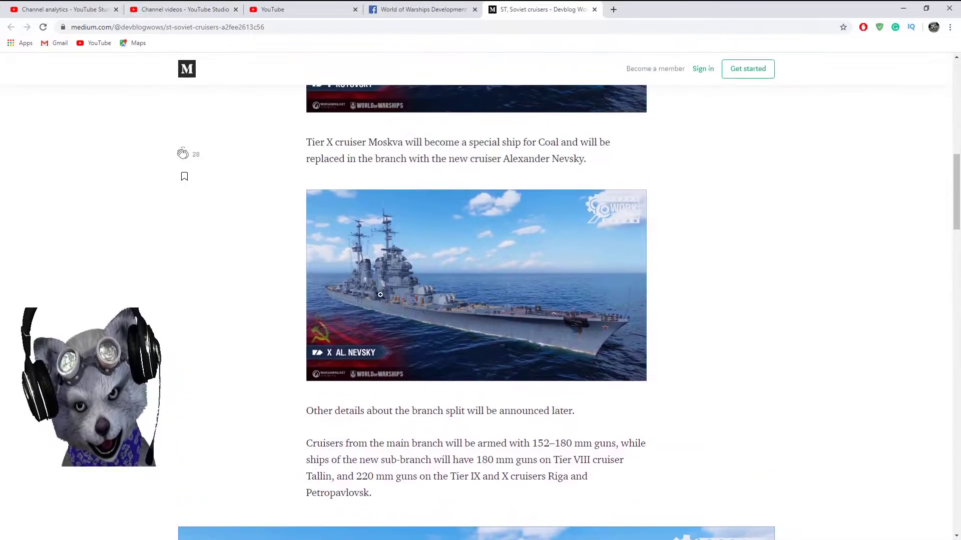
pyautogui.scroll(1, 373, 350)
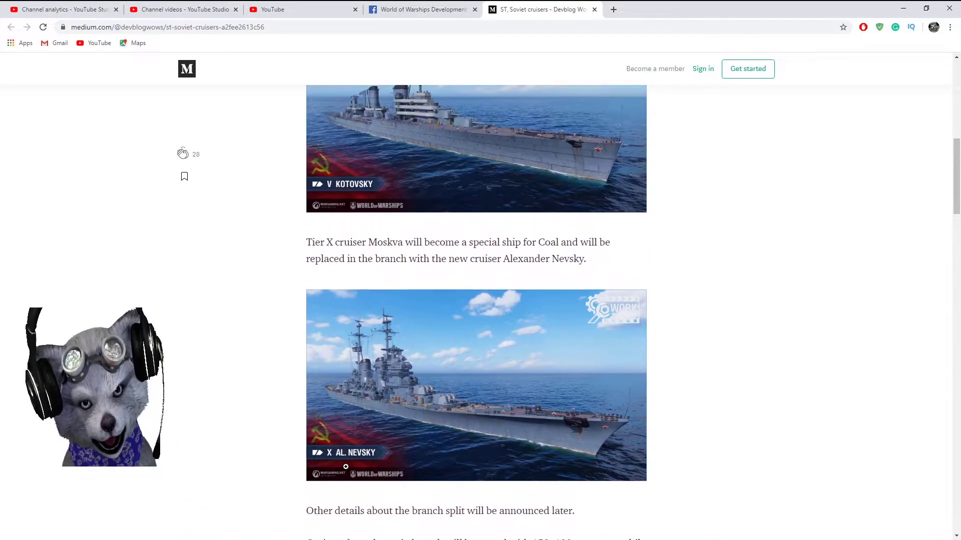
pyautogui.scroll(3, 474, 422)
pyautogui.scroll(2, 532, 344)
pyautogui.scroll(2, 532, 343)
pyautogui.scroll(-2, 544, 364)
pyautogui.scroll(-2, 543, 364)
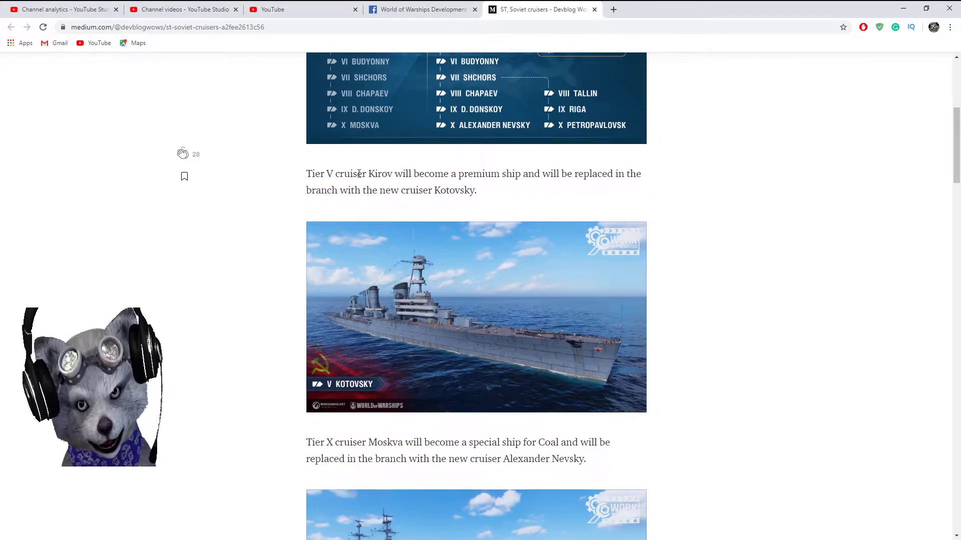
pyautogui.scroll(-2, 420, 338)
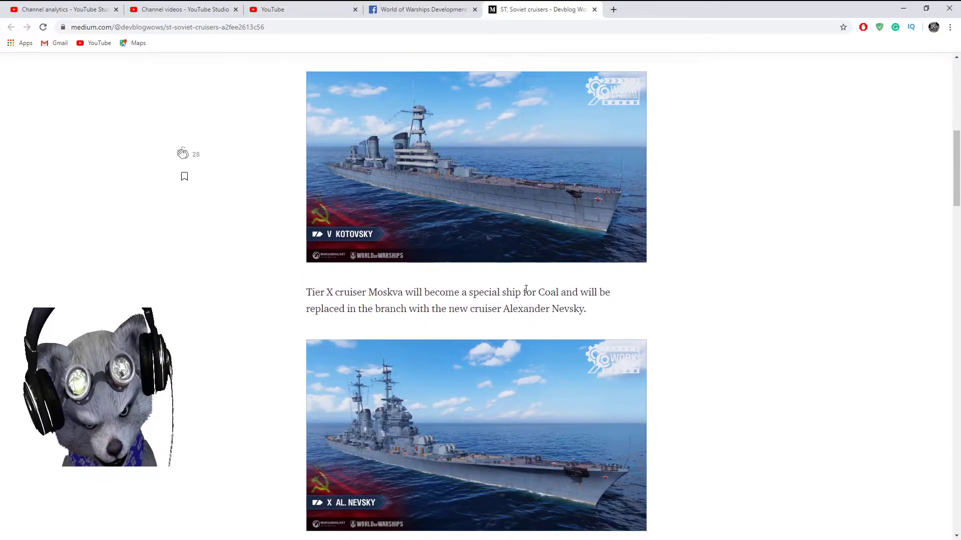
pyautogui.scroll(-3, 451, 370)
pyautogui.scroll(-2, 451, 370)
pyautogui.scroll(-4, 450, 371)
pyautogui.scroll(-2, 449, 371)
pyautogui.scroll(-1, 450, 370)
pyautogui.scroll(4, 450, 370)
pyautogui.scroll(1, 450, 372)
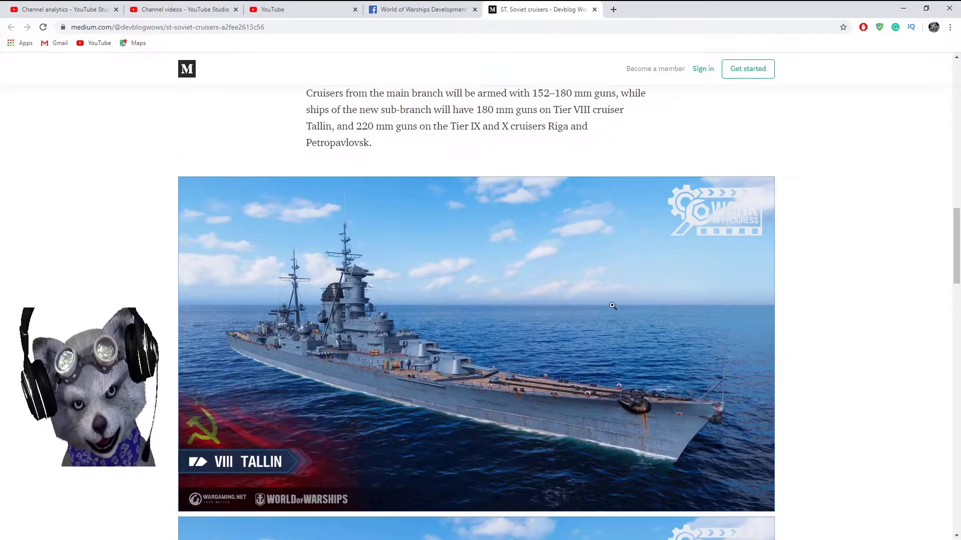
pyautogui.scroll(-2, 270, 336)
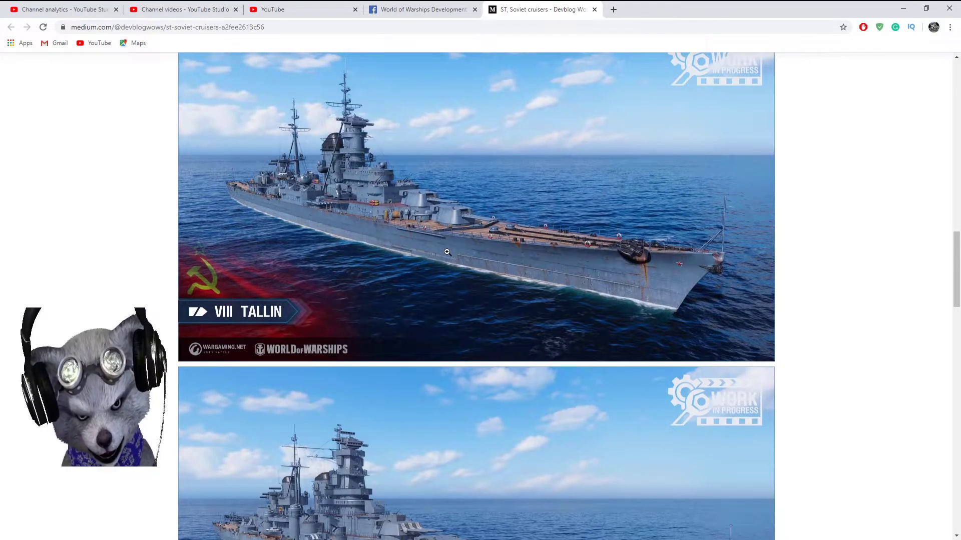
pyautogui.scroll(-1, 447, 252)
pyautogui.scroll(2, 447, 252)
pyautogui.scroll(2, 448, 253)
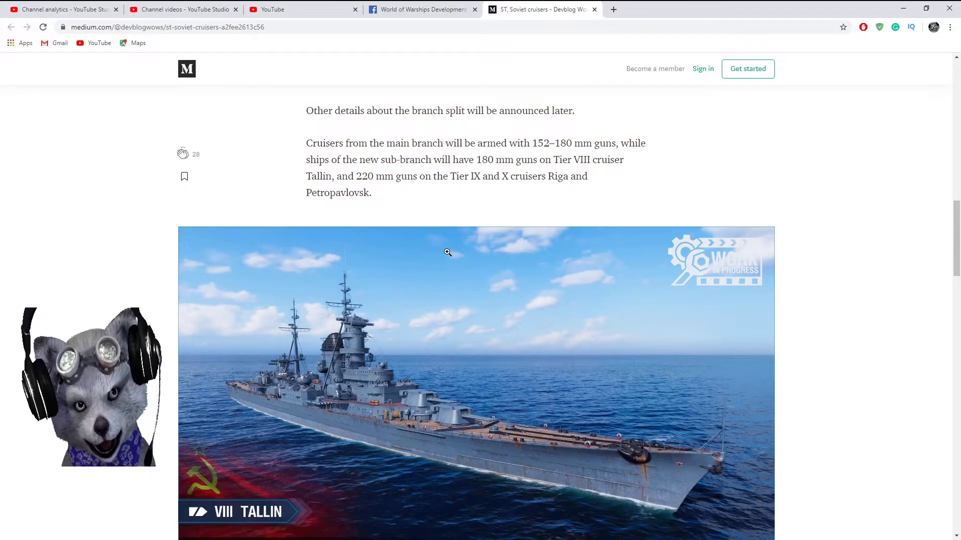
pyautogui.scroll(1, 447, 253)
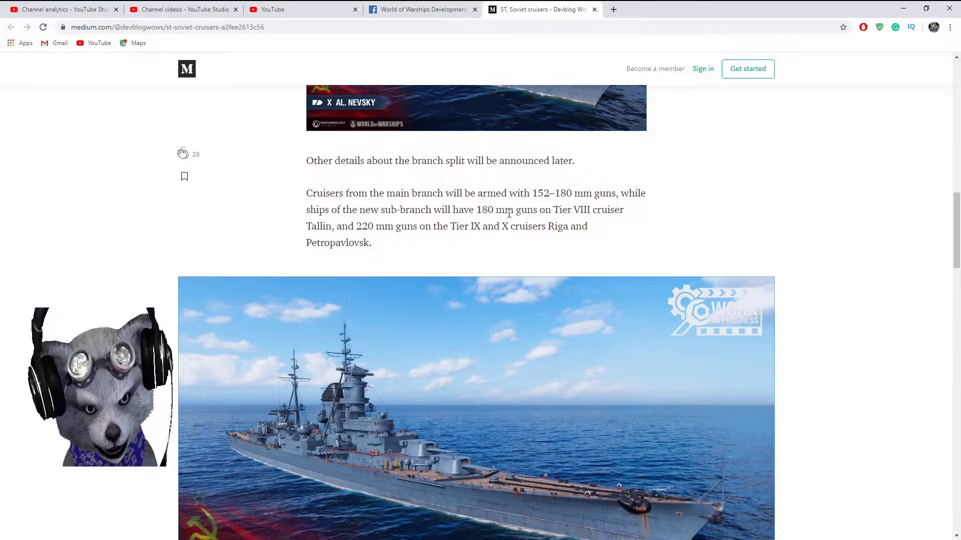
pyautogui.scroll(1, 521, 238)
pyautogui.scroll(-2, 523, 240)
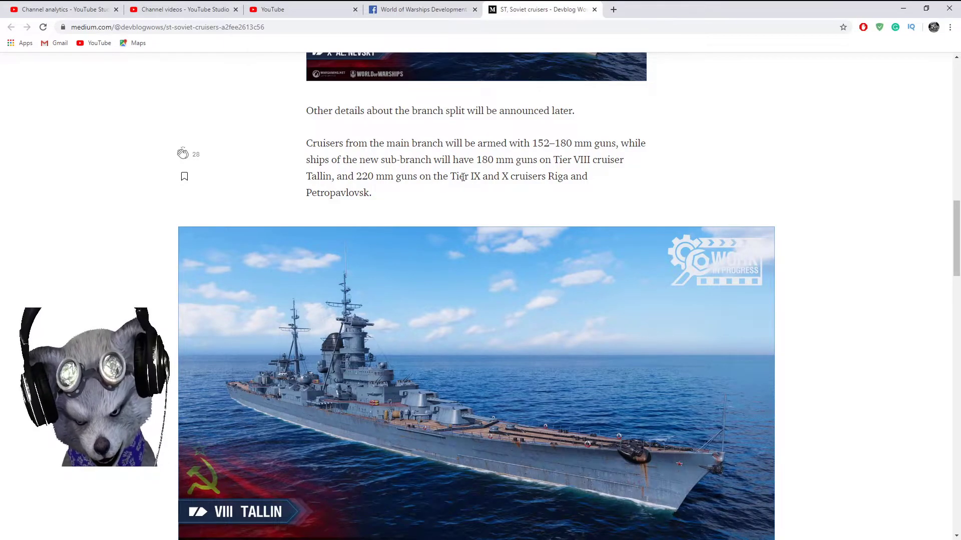
pyautogui.scroll(-5, 506, 305)
pyautogui.scroll(-1, 506, 305)
pyautogui.scroll(2, 441, 270)
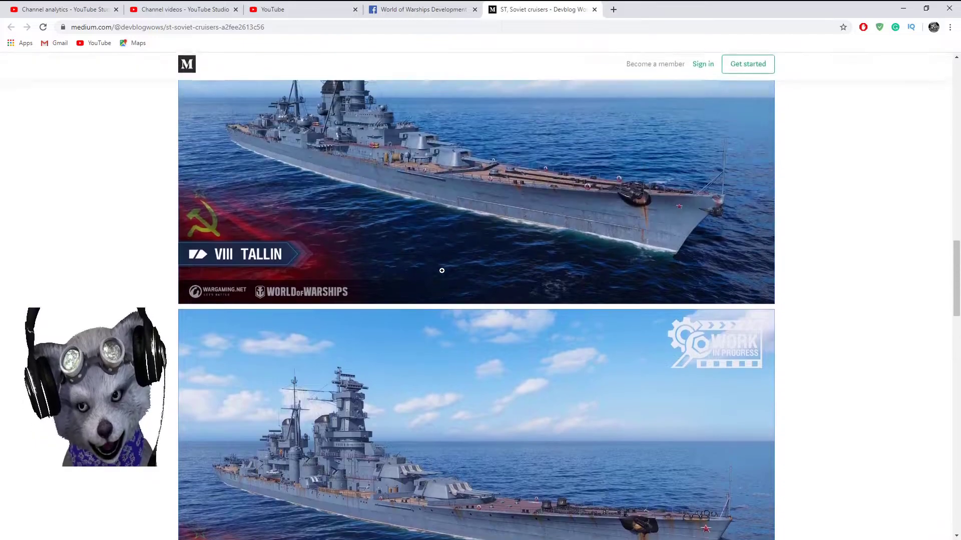
pyautogui.scroll(2, 442, 270)
pyautogui.scroll(2, 442, 272)
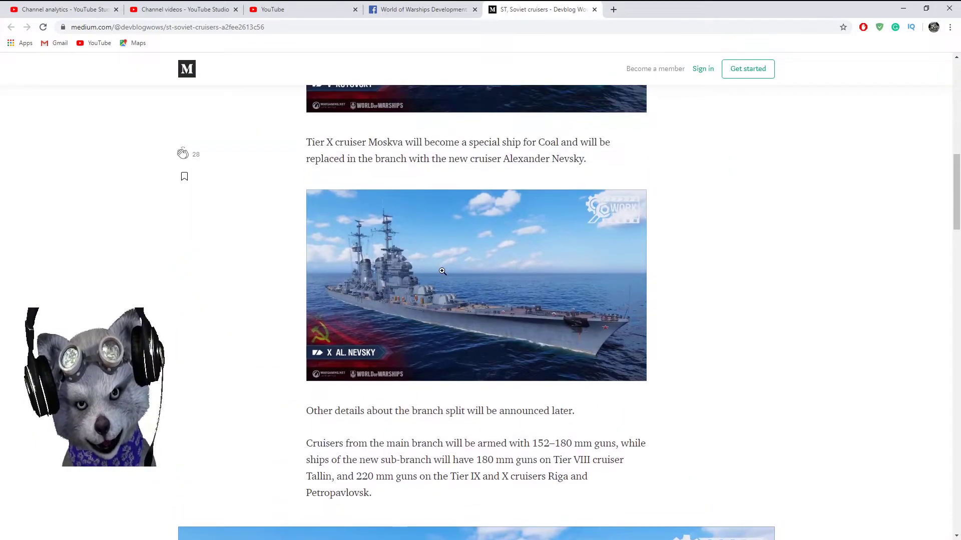
pyautogui.scroll(-3, 442, 271)
pyautogui.scroll(-2, 440, 272)
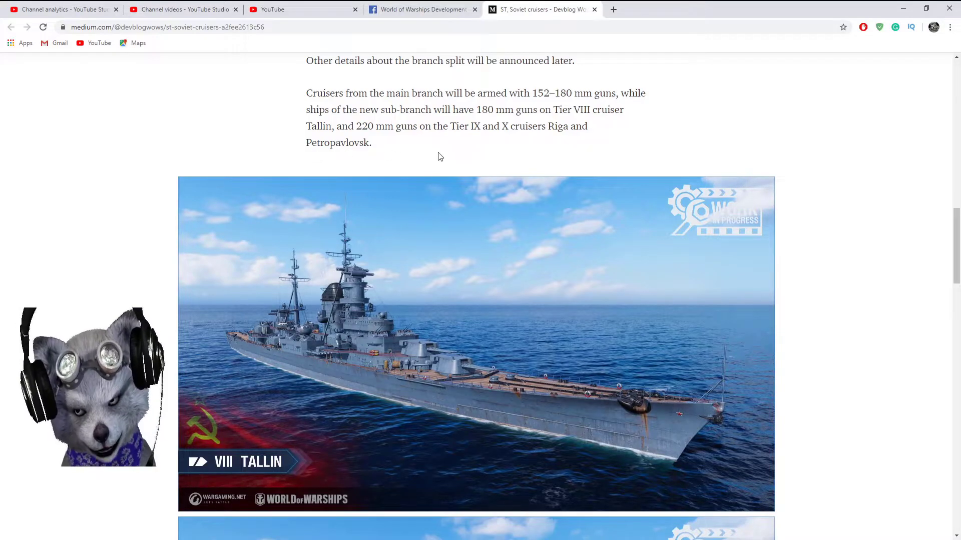
pyautogui.scroll(-4, 451, 225)
pyautogui.scroll(-3, 405, 300)
pyautogui.scroll(-3, 372, 368)
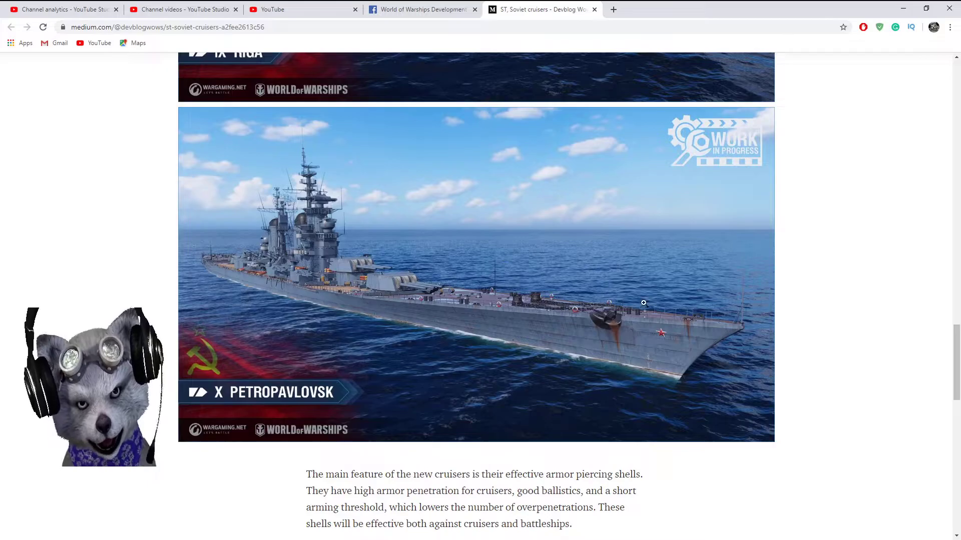
pyautogui.scroll(2, 480, 350)
pyautogui.scroll(4, 465, 345)
pyautogui.scroll(4, 443, 343)
pyautogui.scroll(-3, 434, 341)
pyautogui.scroll(-5, 432, 341)
pyautogui.scroll(-5, 433, 341)
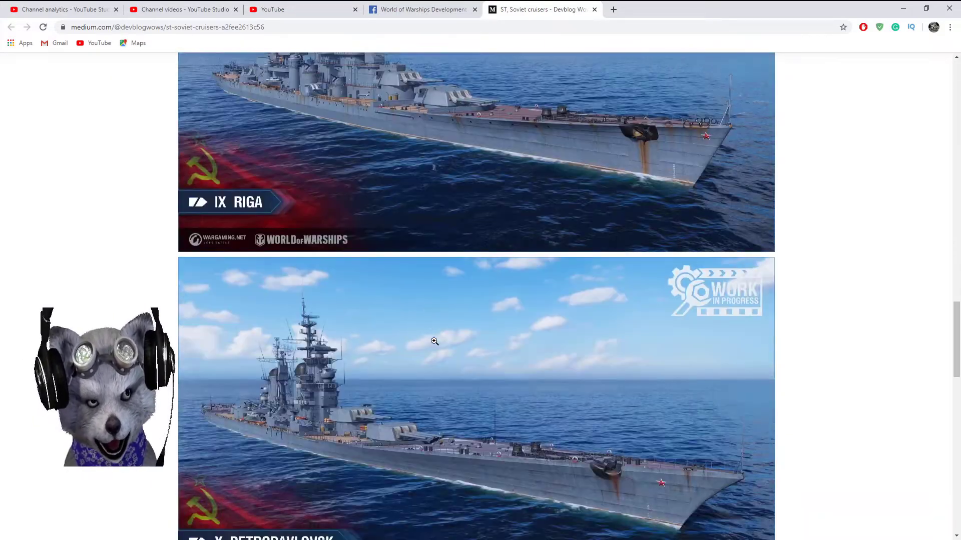
pyautogui.scroll(-5, 433, 342)
pyautogui.scroll(-2, 434, 341)
pyautogui.scroll(1, 434, 341)
pyautogui.scroll(1, 433, 342)
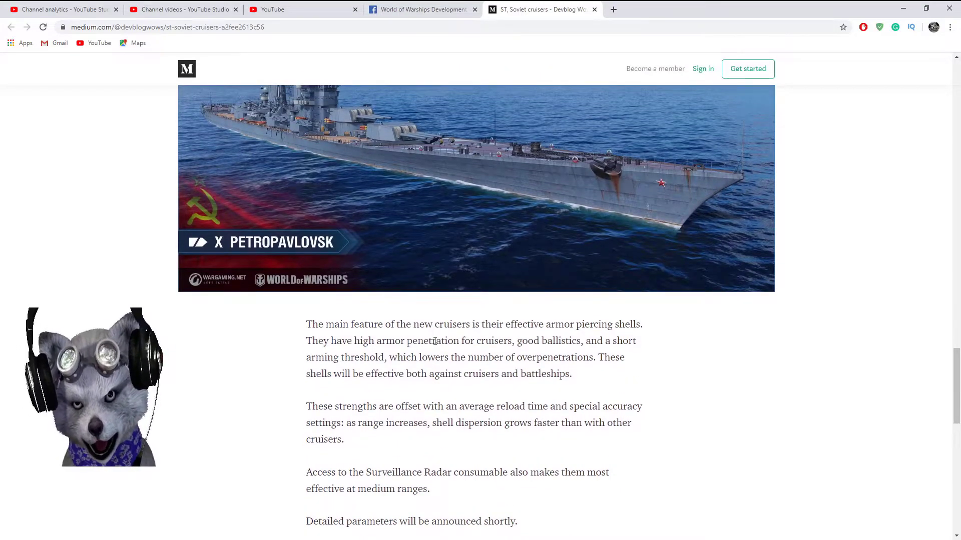
pyautogui.scroll(1, 433, 341)
pyautogui.scroll(-2, 451, 386)
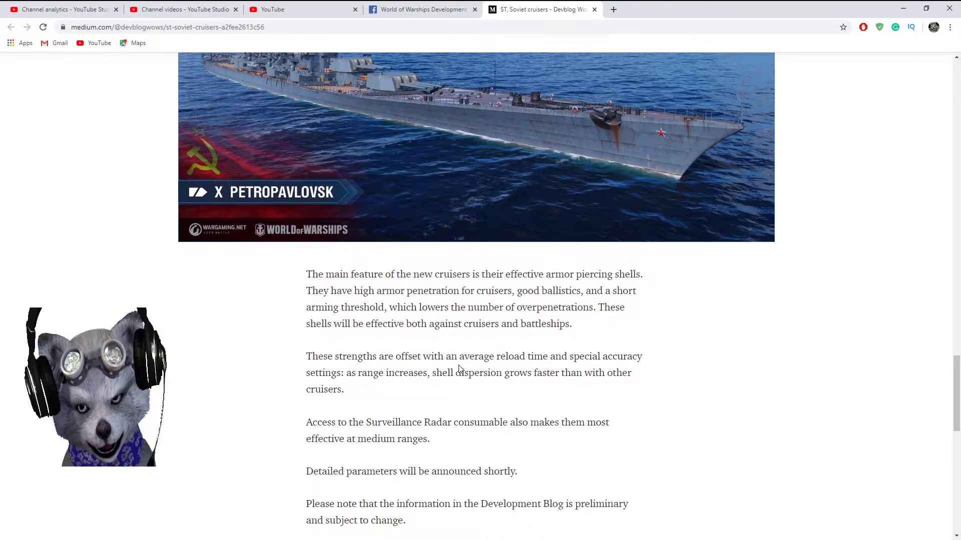
pyautogui.scroll(-2, 459, 368)
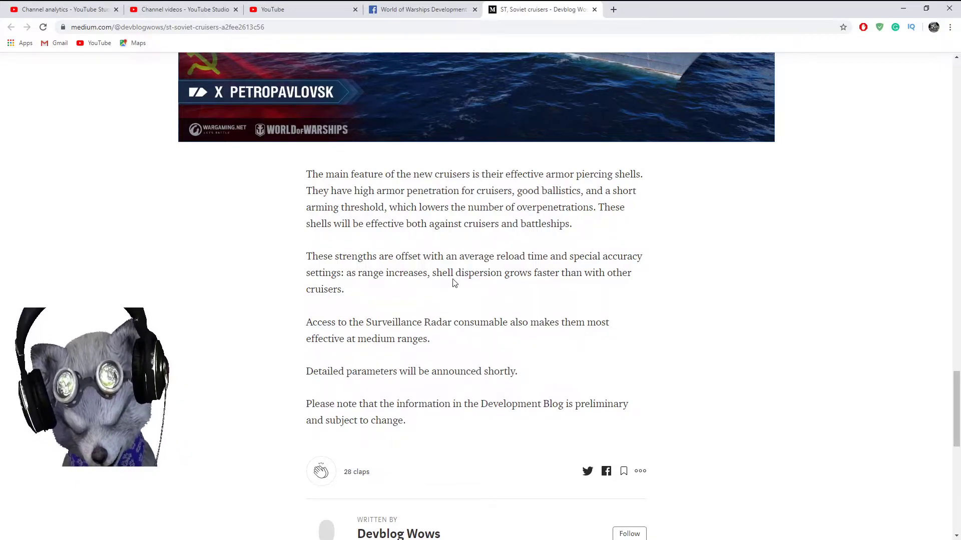
pyautogui.scroll(-1, 526, 308)
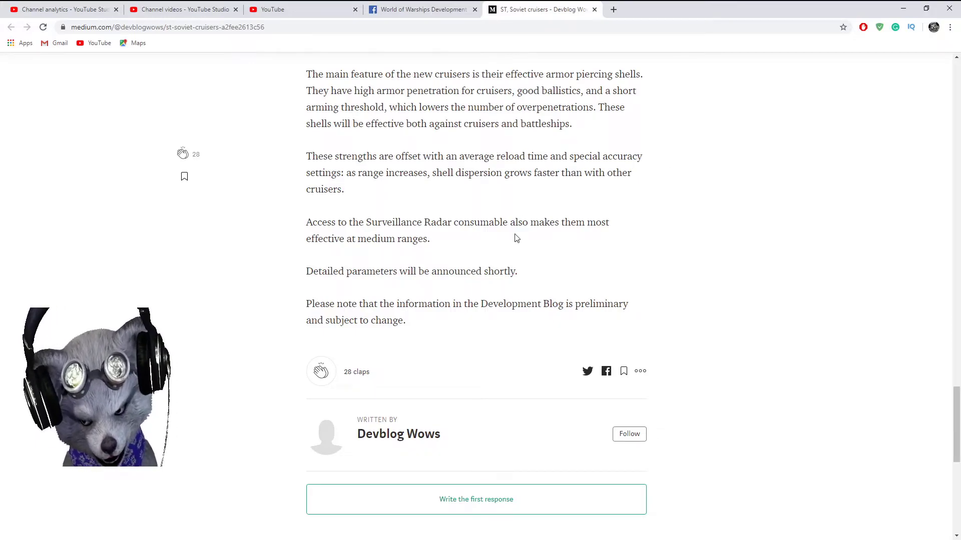
pyautogui.scroll(1, 516, 248)
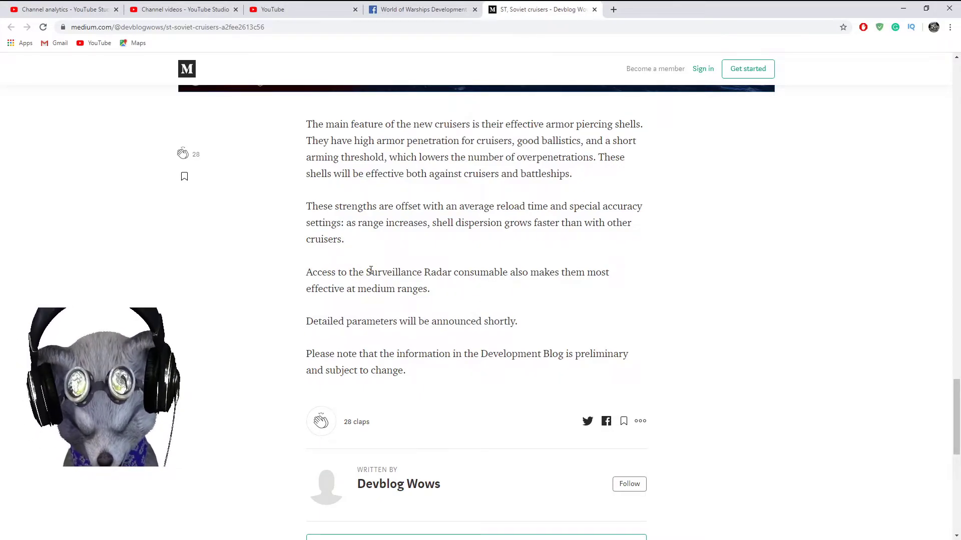
# - Highlight the words 'Surveillance Radar', then the article's closing disclaimer paragraph
pyautogui.moveTo(372, 272); pyautogui.dragTo(451, 272)
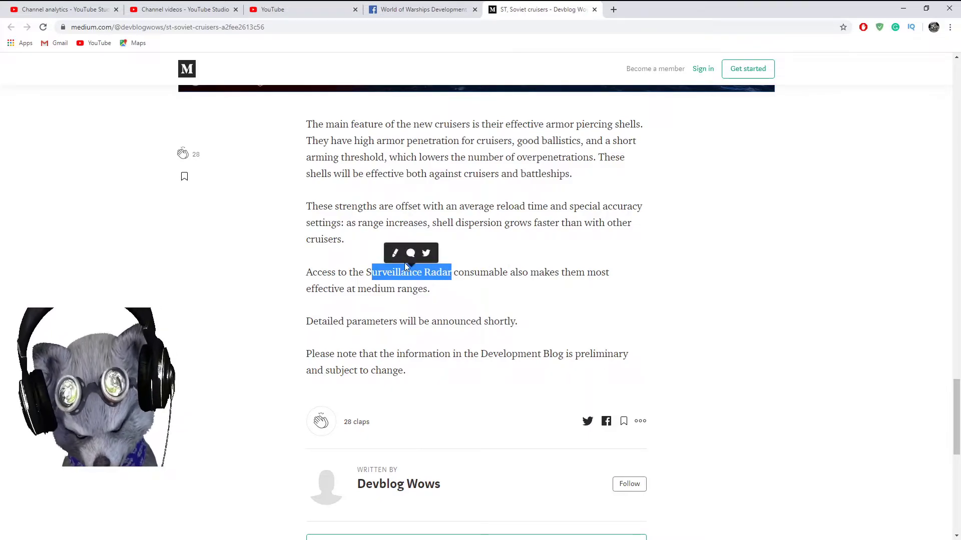
pyautogui.click(368, 272)
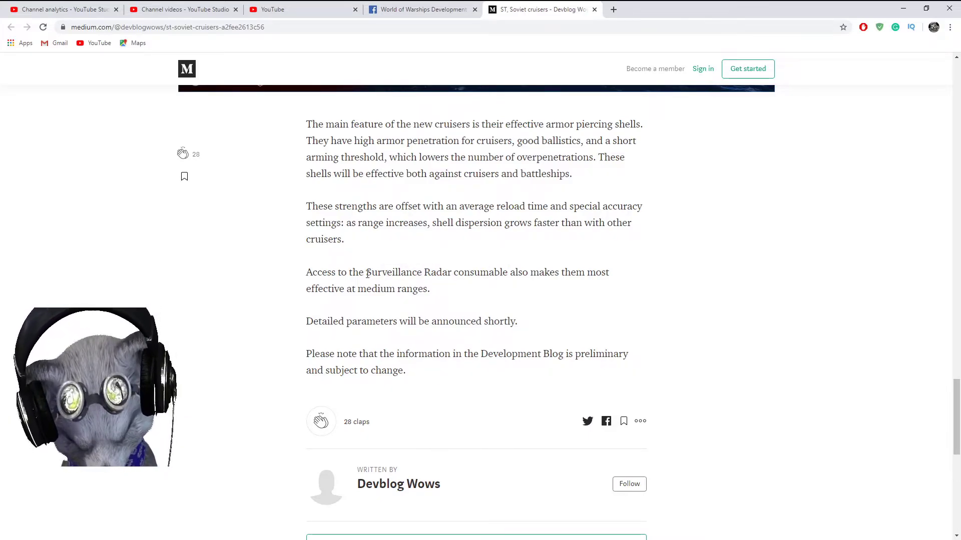
pyautogui.moveTo(367, 273); pyautogui.dragTo(452, 272)
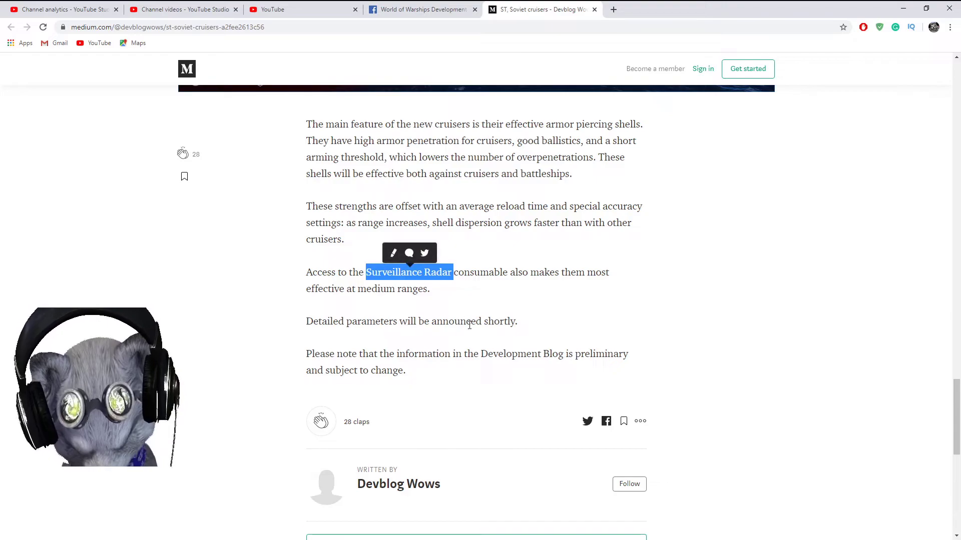
pyautogui.scroll(1, 451, 316)
pyautogui.scroll(-2, 417, 299)
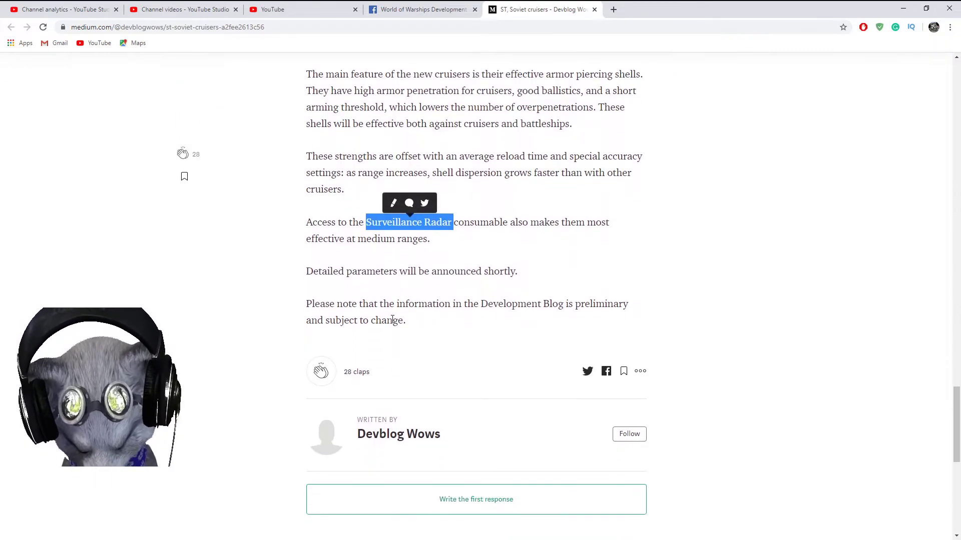
pyautogui.scroll(1, 438, 330)
pyautogui.scroll(4, 436, 327)
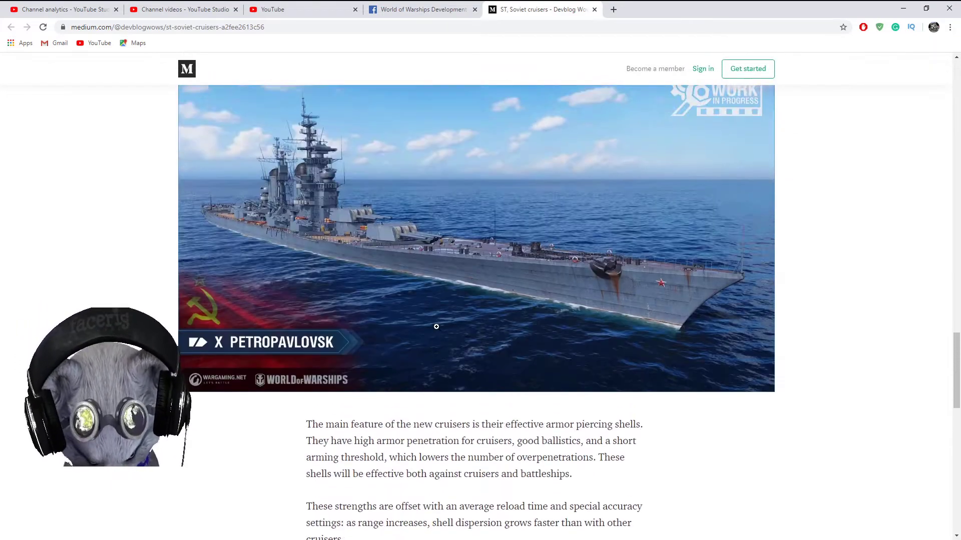
pyautogui.scroll(2, 437, 327)
pyautogui.scroll(-6, 437, 327)
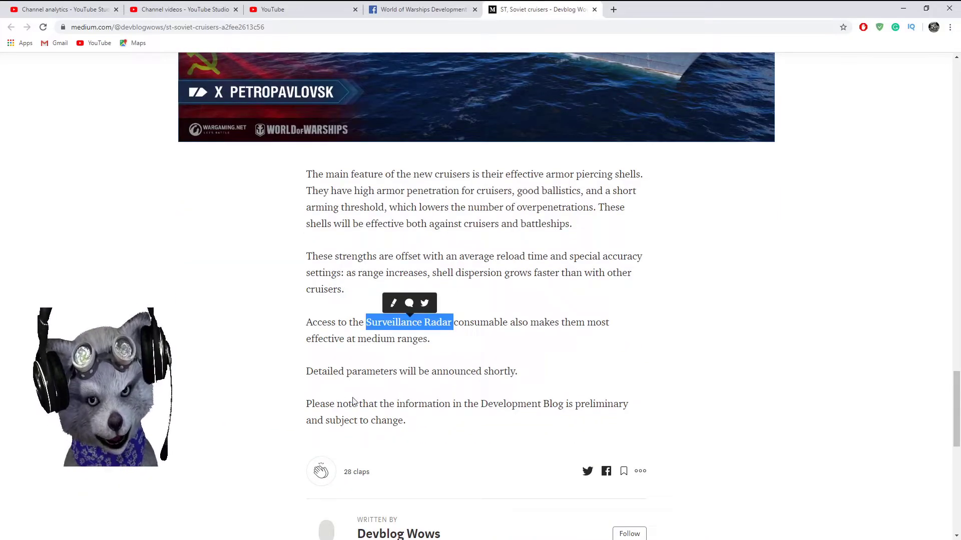
pyautogui.moveTo(311, 404); pyautogui.dragTo(465, 421)
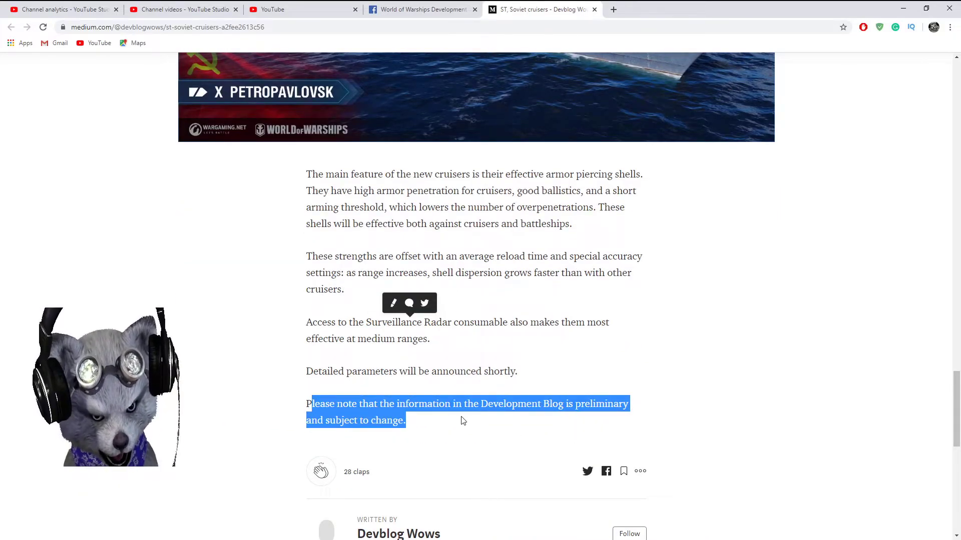
pyautogui.scroll(2, 446, 423)
pyautogui.scroll(4, 446, 422)
pyautogui.scroll(4, 446, 421)
pyautogui.scroll(6, 446, 421)
pyautogui.scroll(2, 446, 423)
pyautogui.scroll(5, 446, 422)
pyautogui.scroll(2, 447, 405)
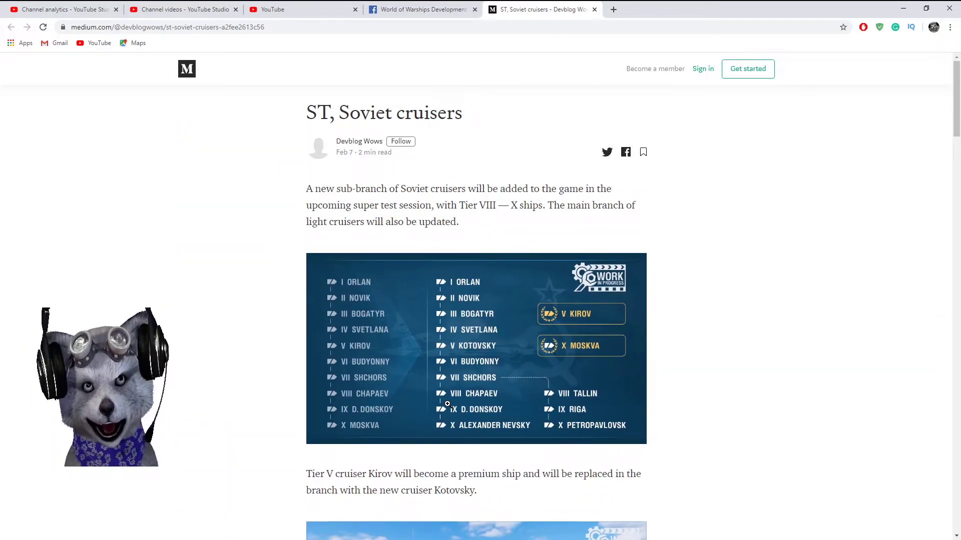
pyautogui.scroll(-3, 447, 404)
pyautogui.scroll(-5, 447, 405)
pyautogui.scroll(-4, 446, 404)
pyautogui.scroll(-5, 447, 404)
pyautogui.scroll(-6, 448, 405)
pyautogui.scroll(-2, 448, 404)
pyautogui.scroll(-3, 448, 405)
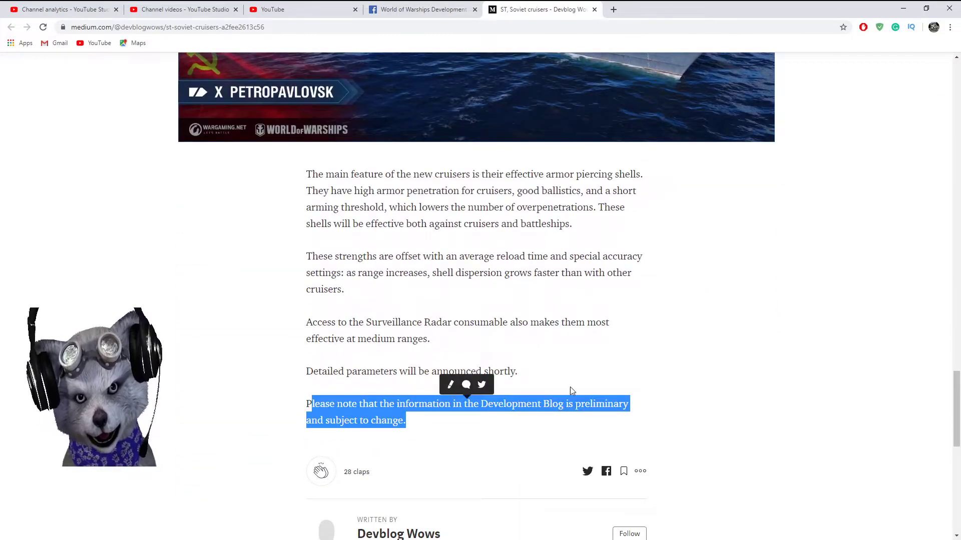
pyautogui.scroll(2, 642, 353)
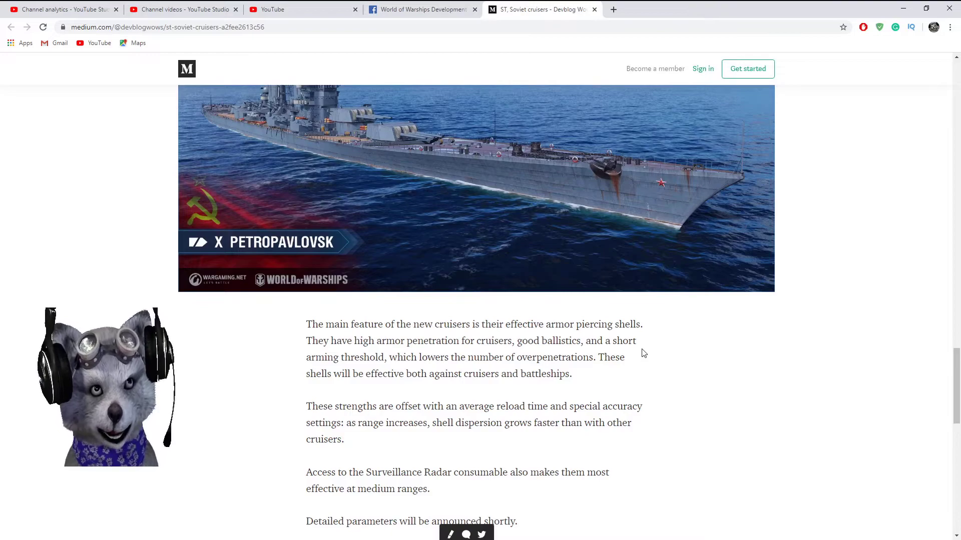